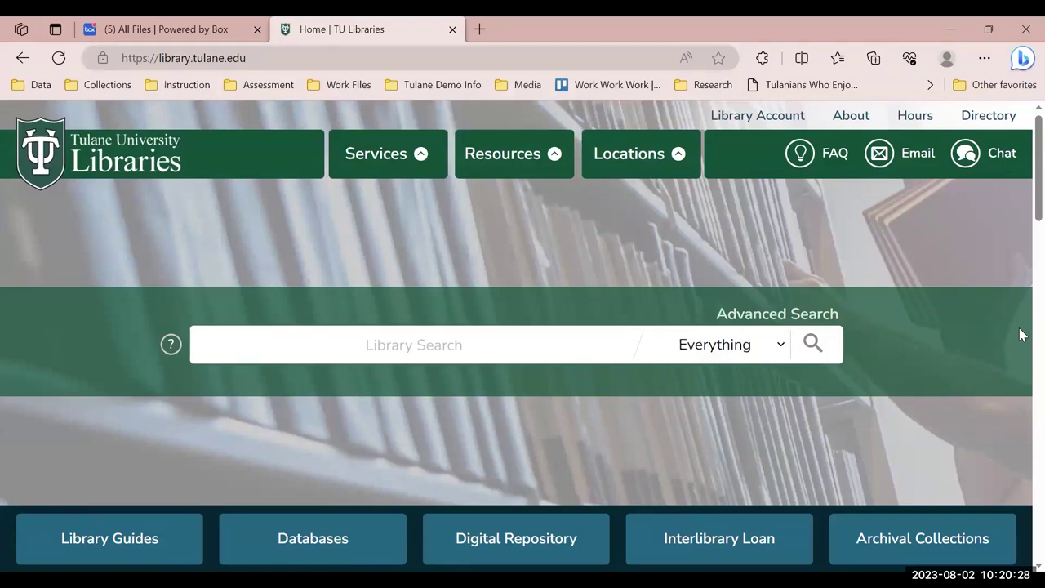
Step: Go from the Services menu's All Services page down to Interlibrary Loan under Borrow & Access
key(Return)
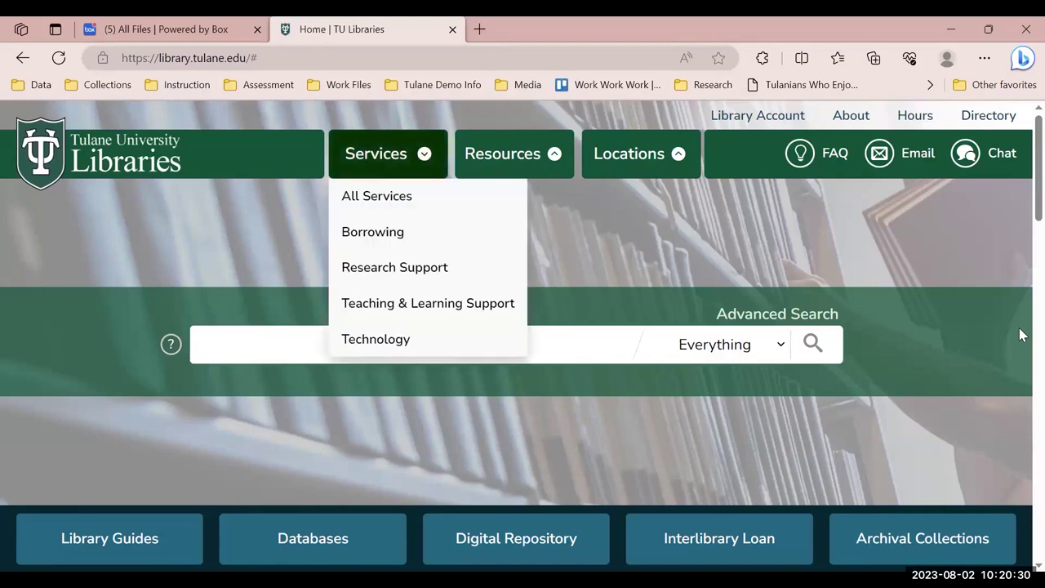
key(Return)
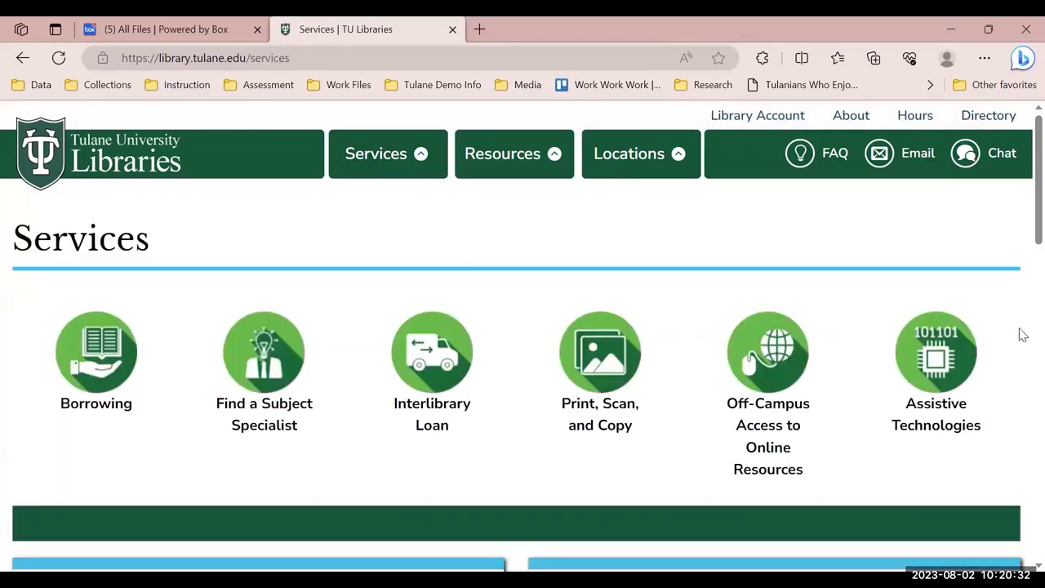
scroll(1022, 335, down, 4)
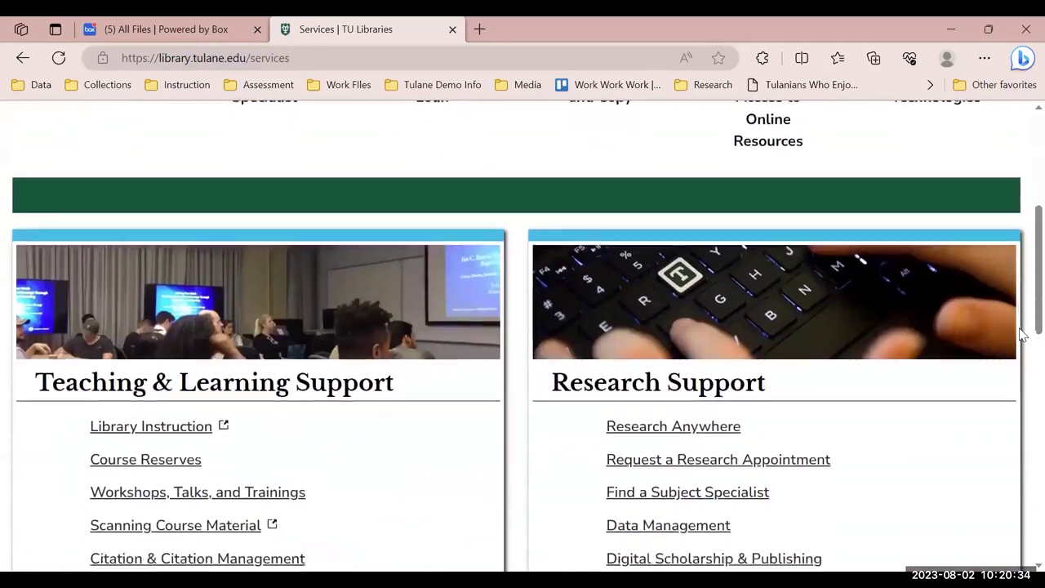
scroll(1022, 335, down, 5)
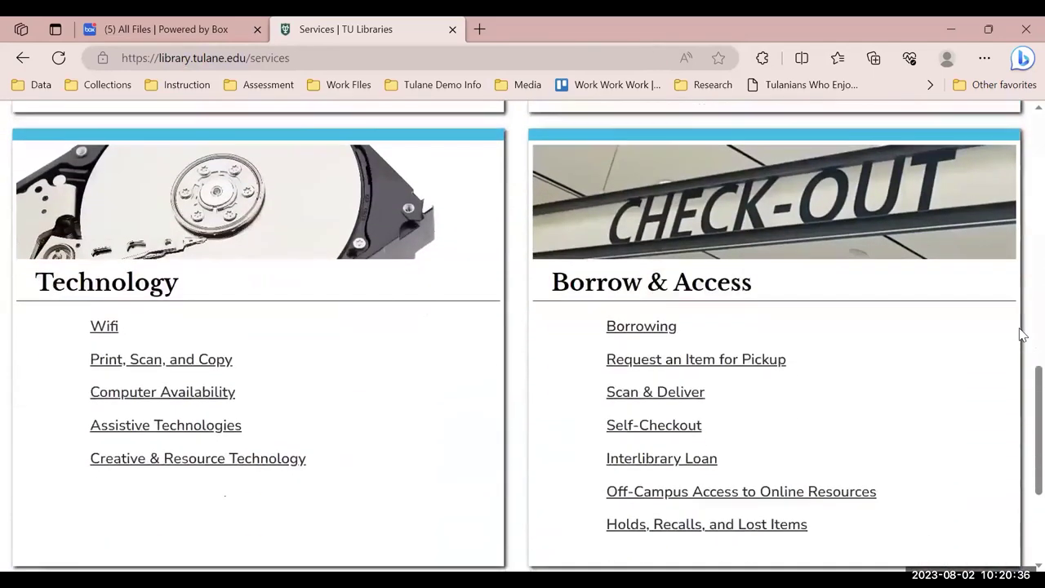
scroll(1022, 335, down, 1)
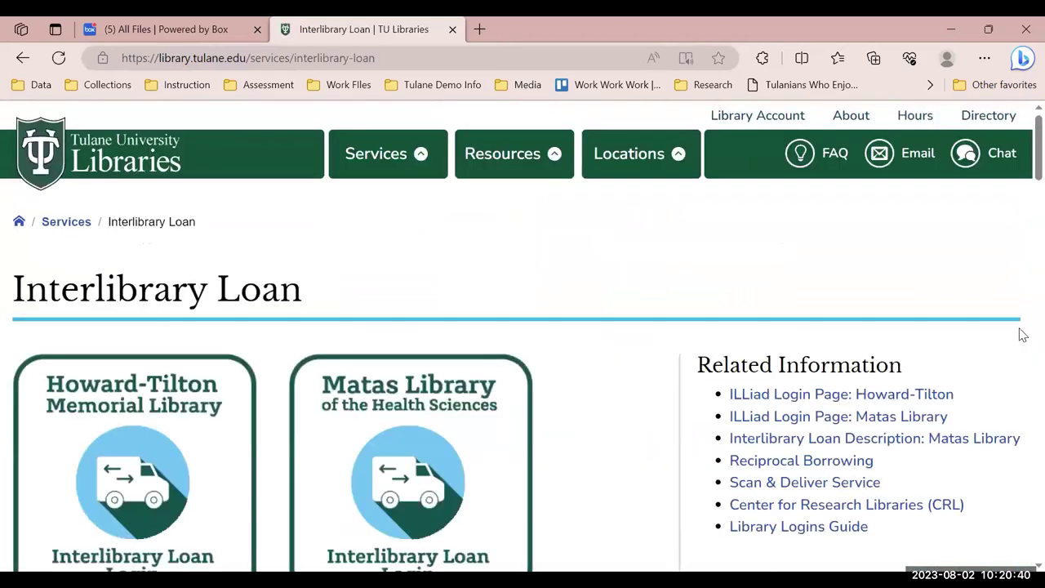
Step: Scroll down the Interlibrary Loan page to the Howard-Tilton ILLiad login link
scroll(1022, 335, down, 1)
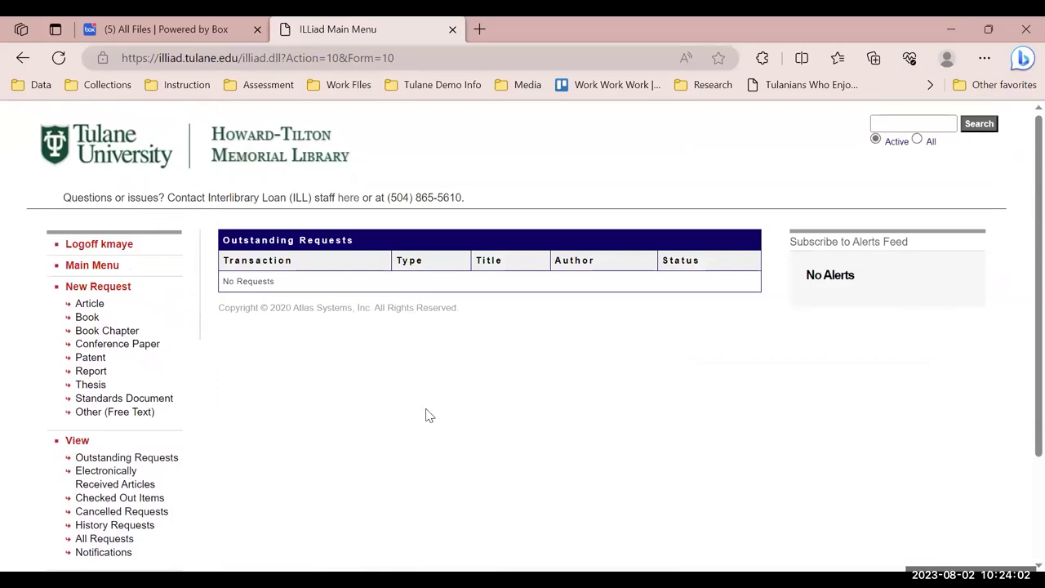
click(104, 307)
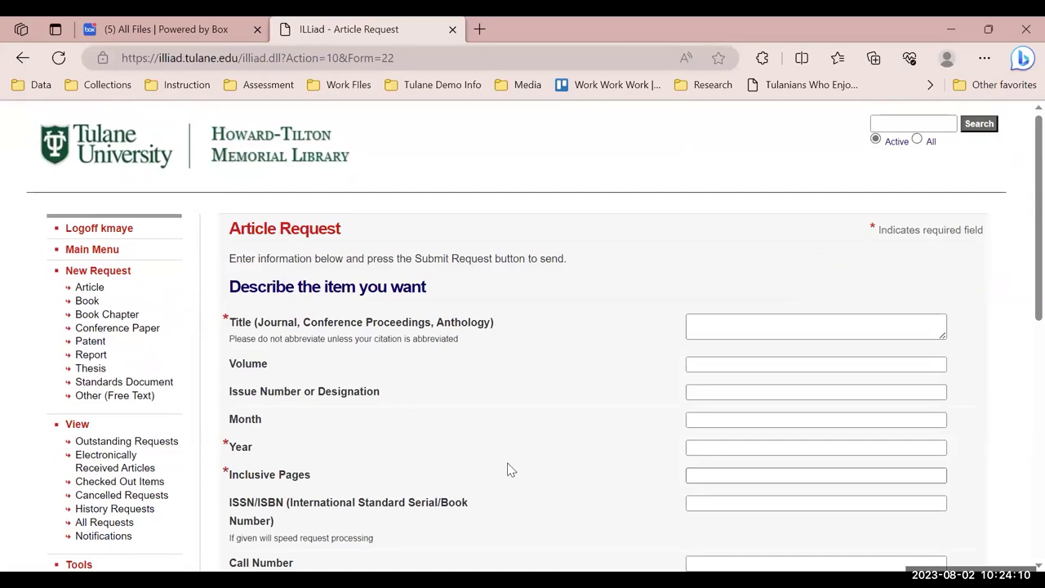
scroll(507, 469, down, 1)
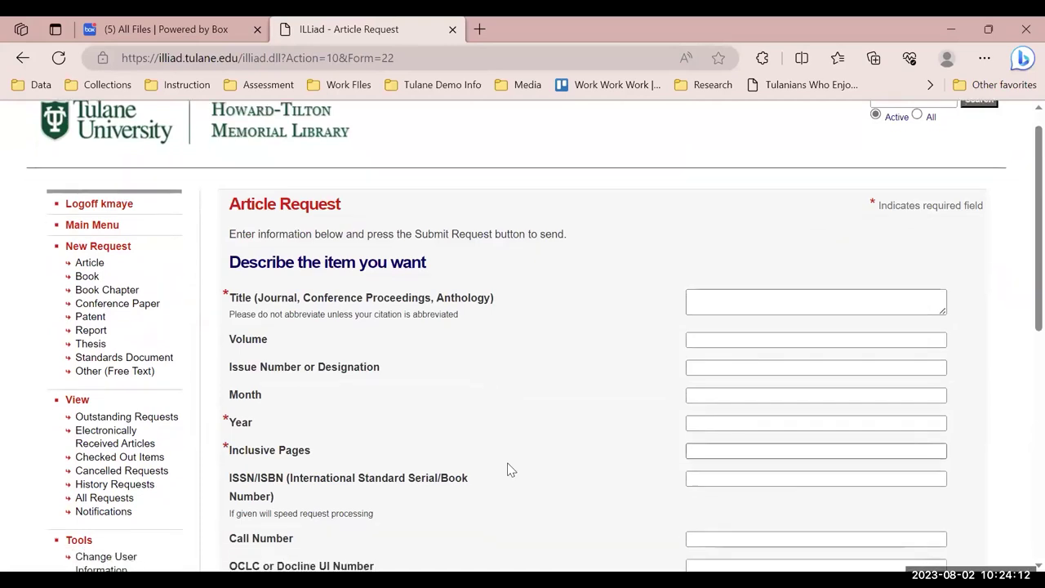
scroll(507, 469, down, 1)
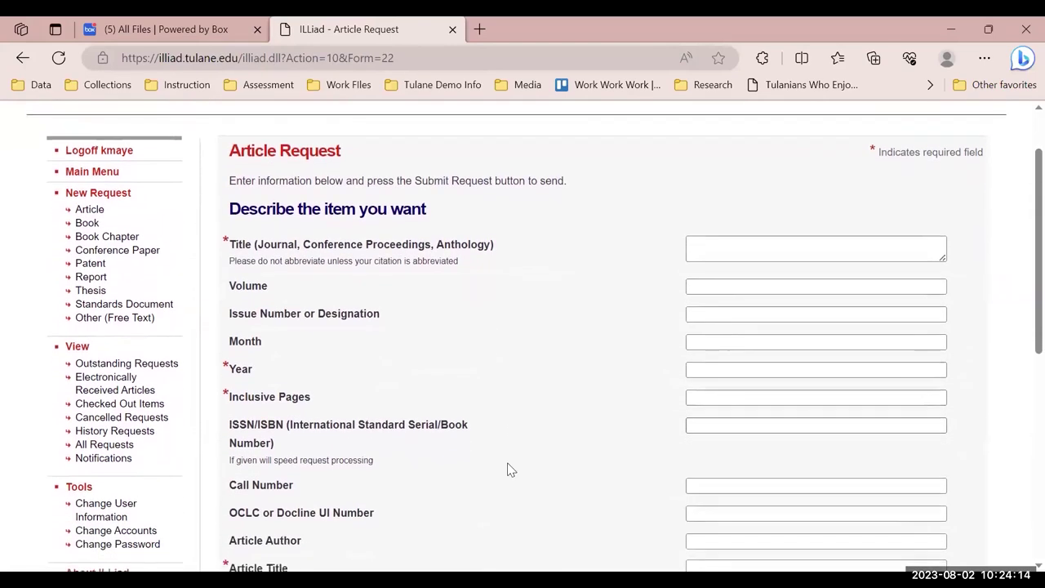
scroll(507, 469, down, 1)
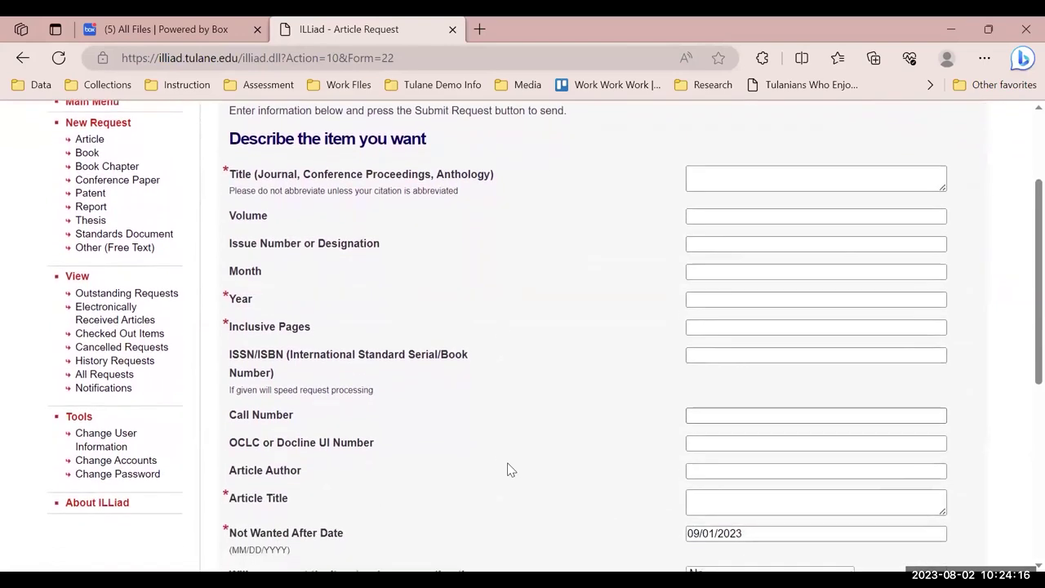
scroll(507, 469, down, 1)
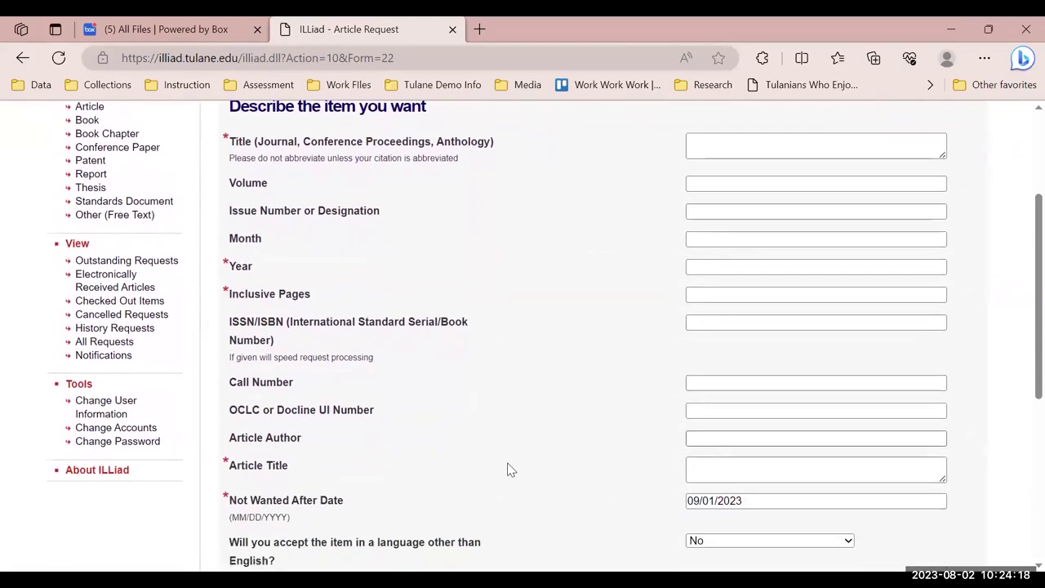
scroll(507, 470, down, 2)
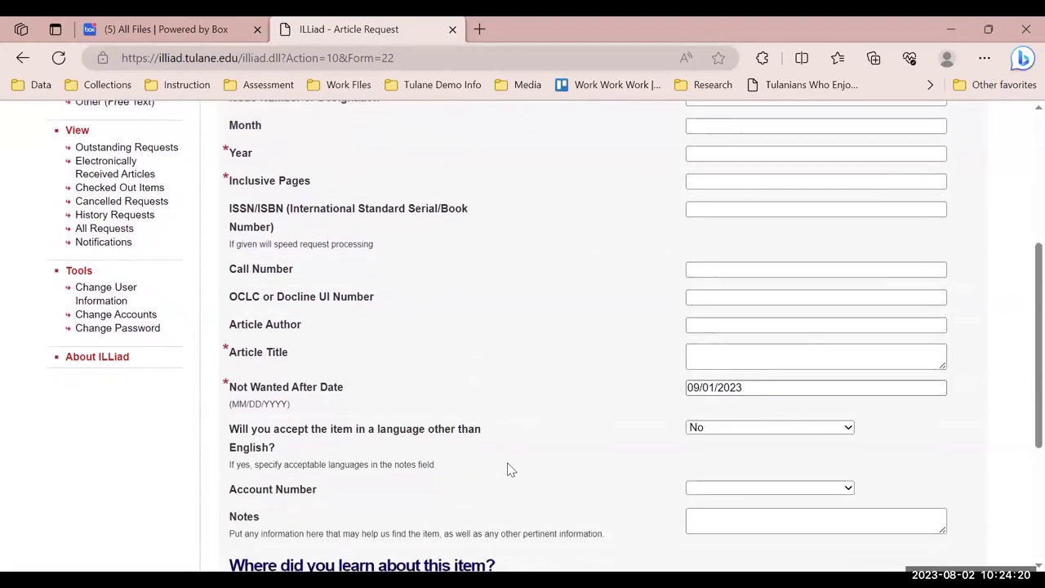
scroll(507, 469, down, 1)
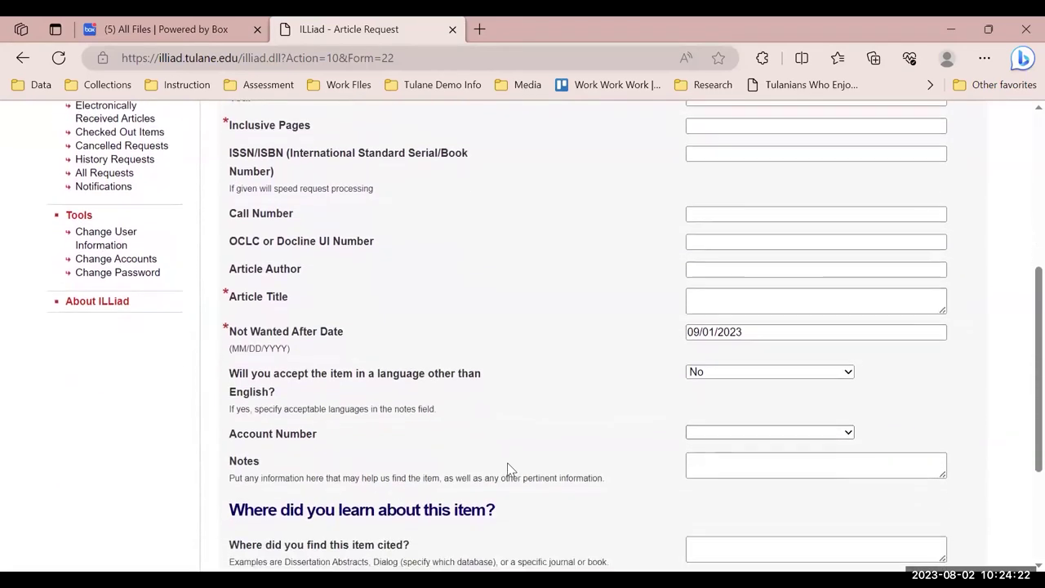
scroll(507, 469, down, 2)
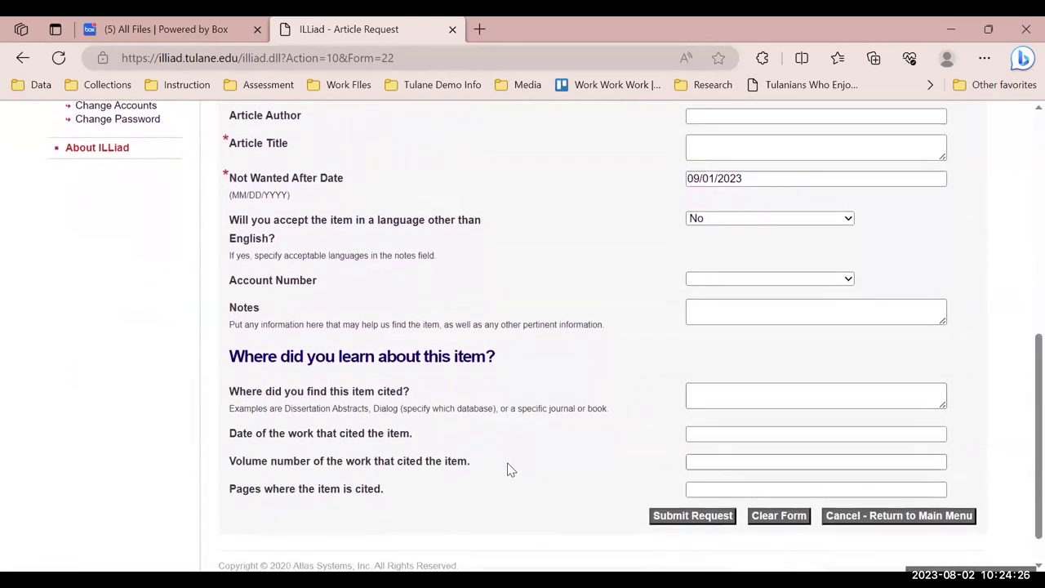
scroll(507, 470, up, 1)
scroll(507, 469, up, 5)
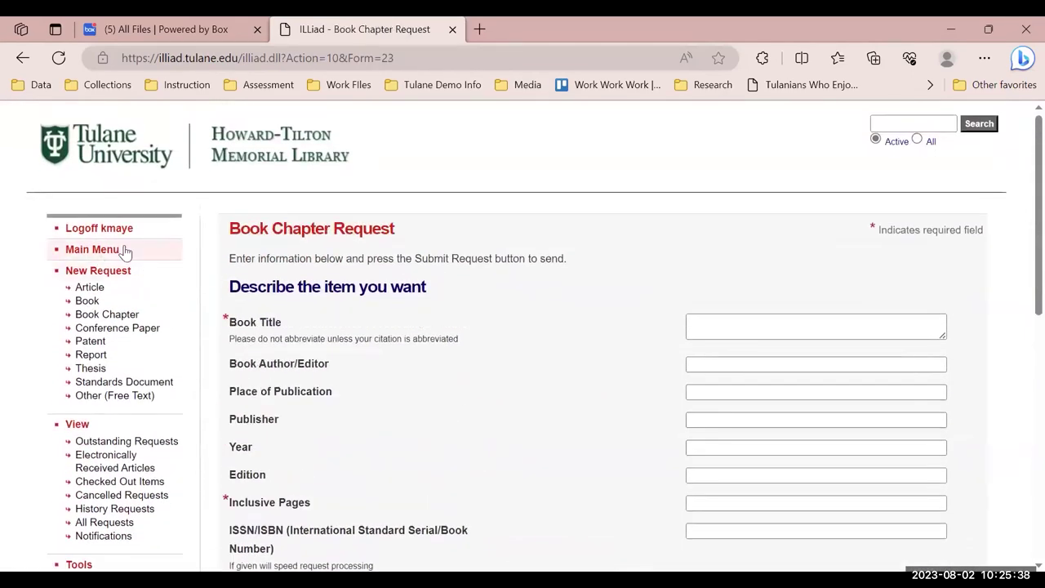
click(110, 249)
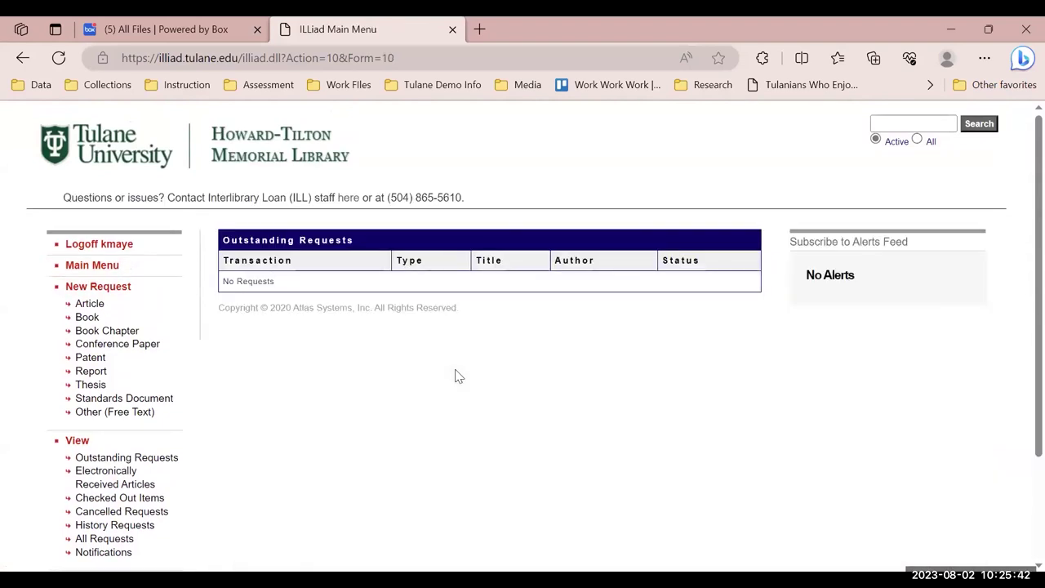
Step: Bring up the Book Chapter request form and review its fields down to the buttons
click(115, 330)
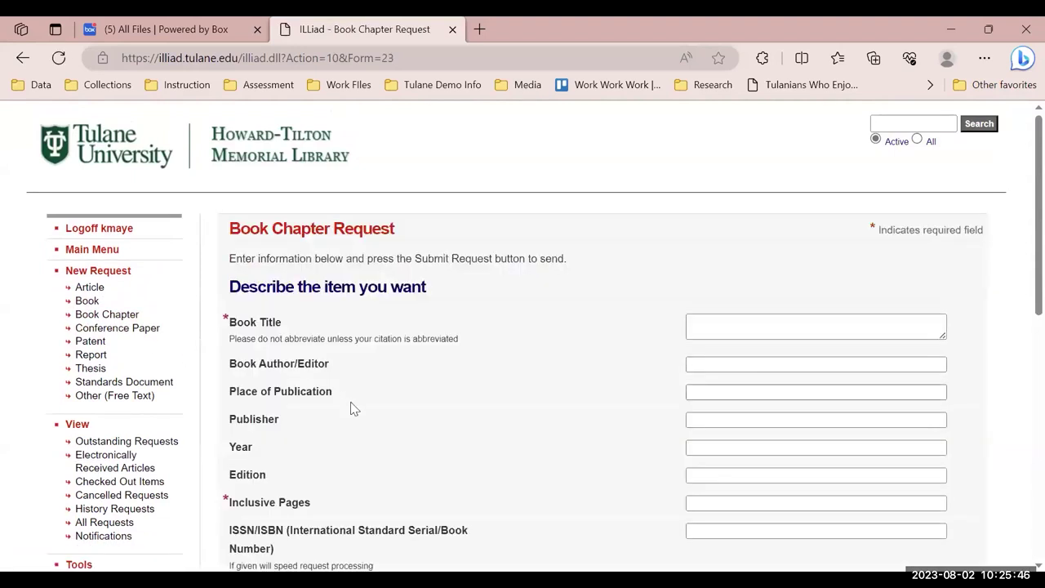
scroll(353, 408, down, 2)
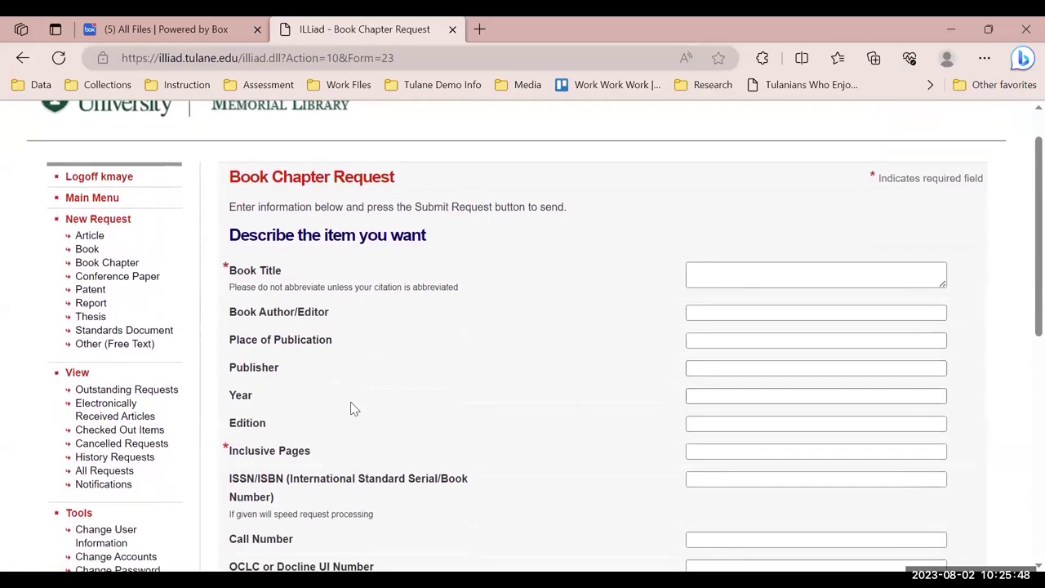
scroll(352, 408, down, 1)
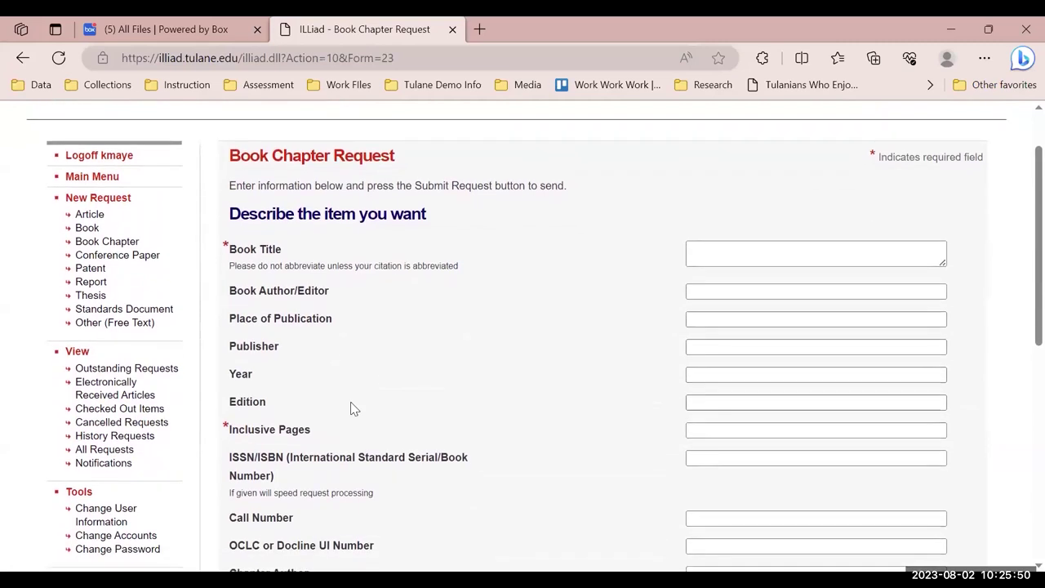
scroll(353, 408, down, 2)
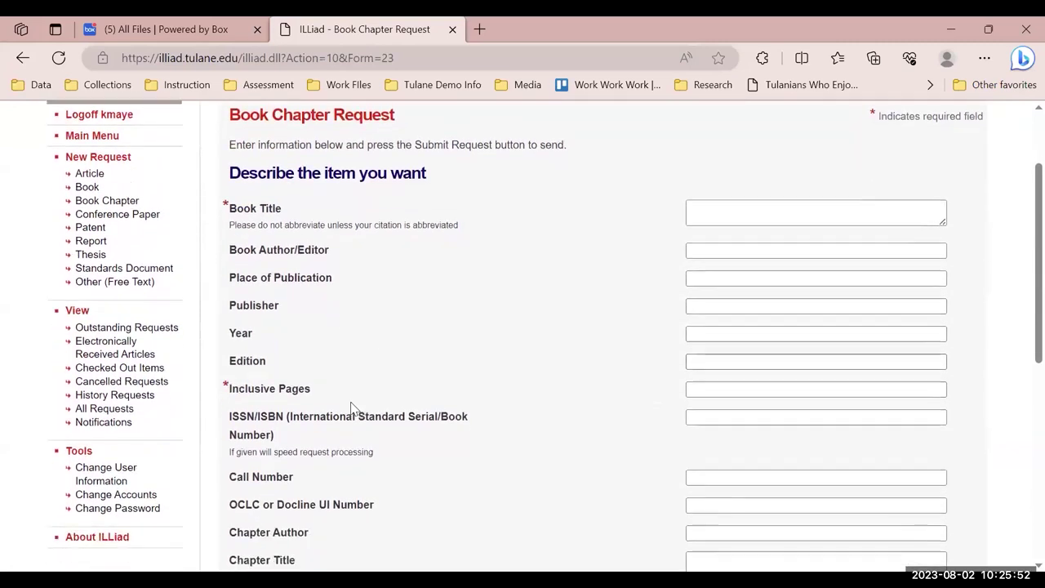
scroll(352, 408, down, 5)
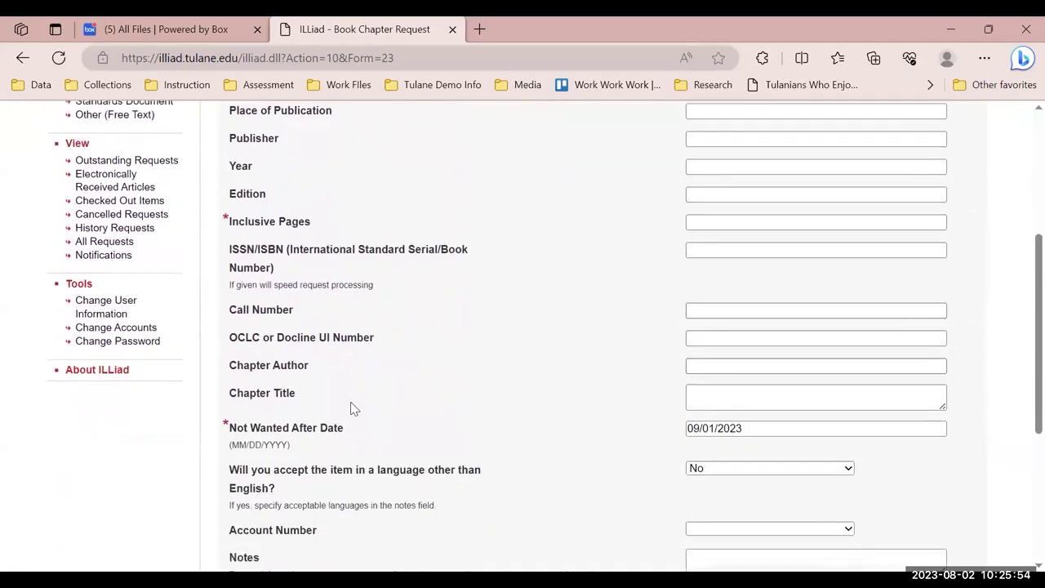
scroll(354, 408, down, 1)
scroll(354, 409, down, 2)
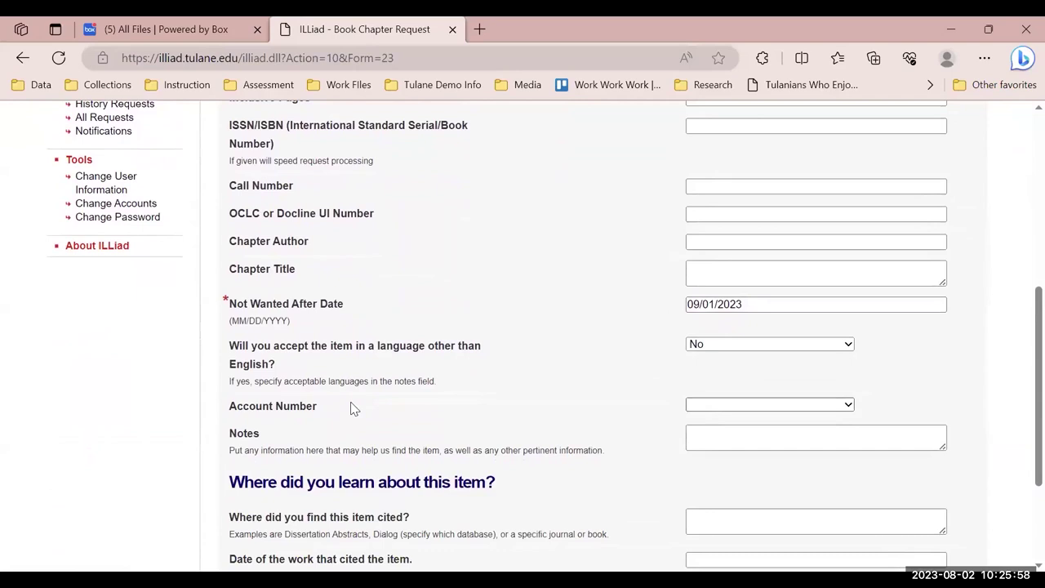
scroll(354, 409, up, 1)
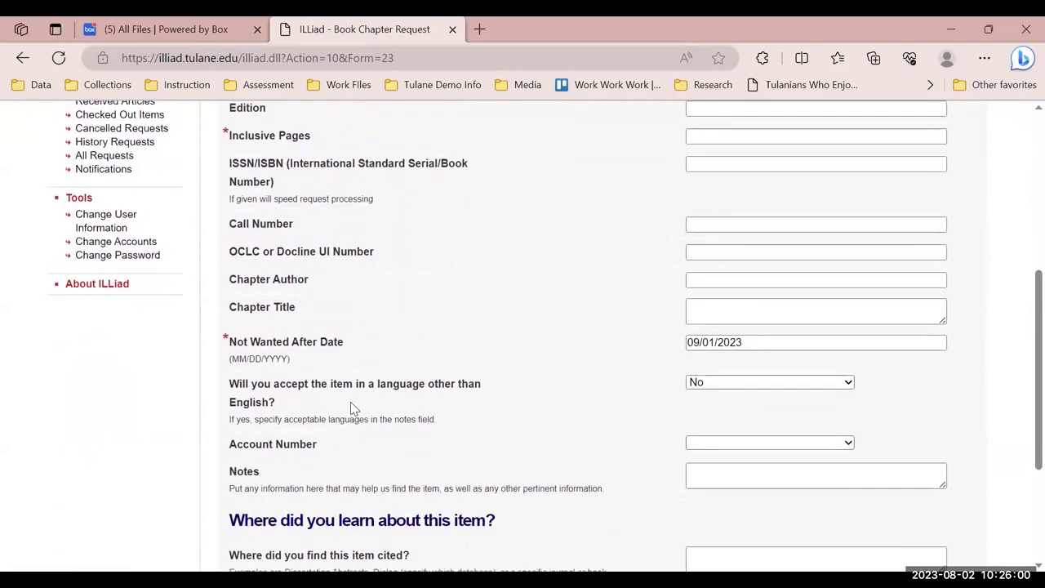
scroll(353, 409, down, 3)
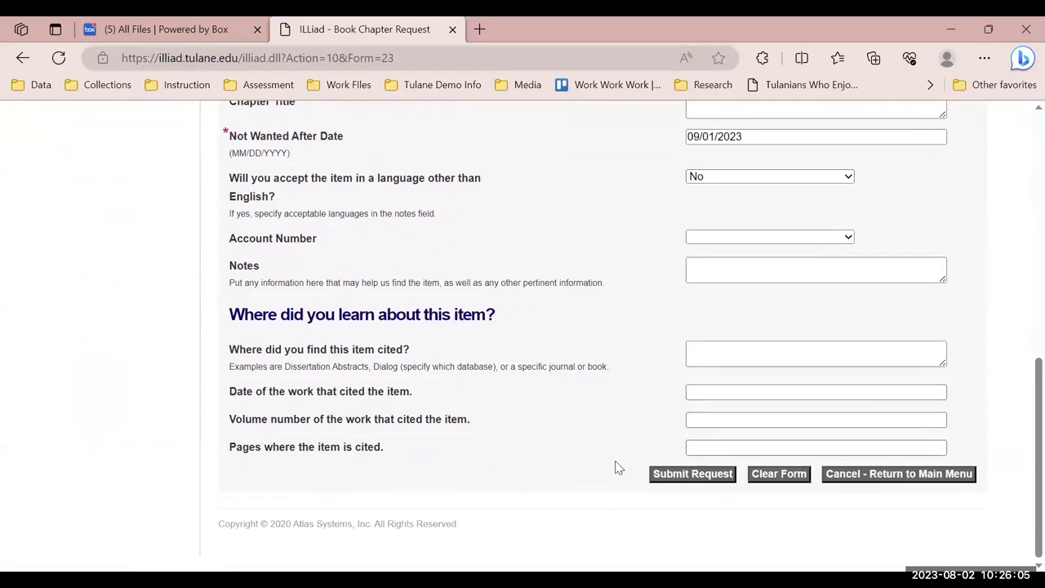
click(723, 477)
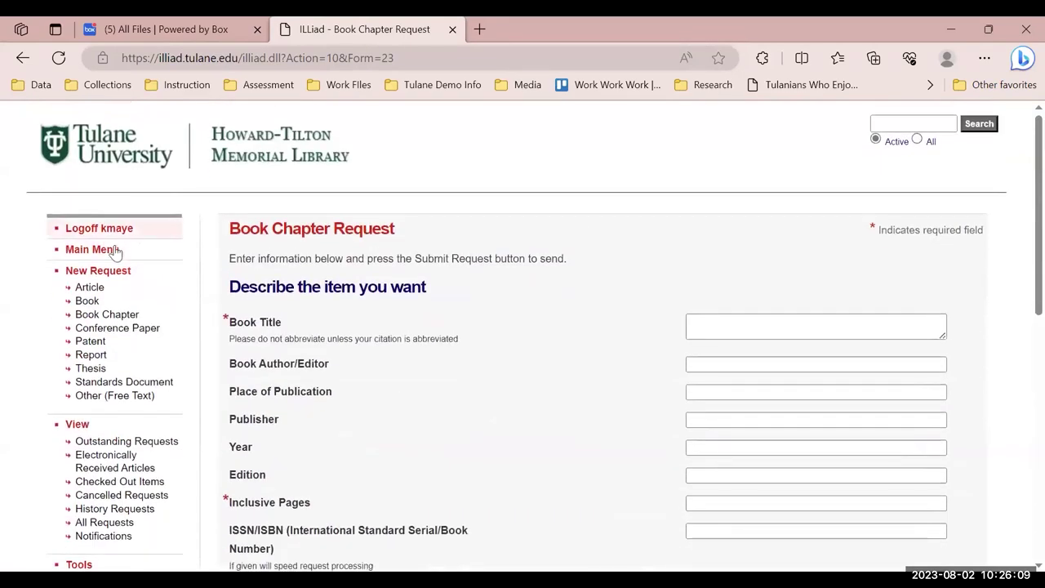
Step: From the Main Menu, view Electronically Received Articles to see the scanned 'Data and image compression' chapter
click(115, 250)
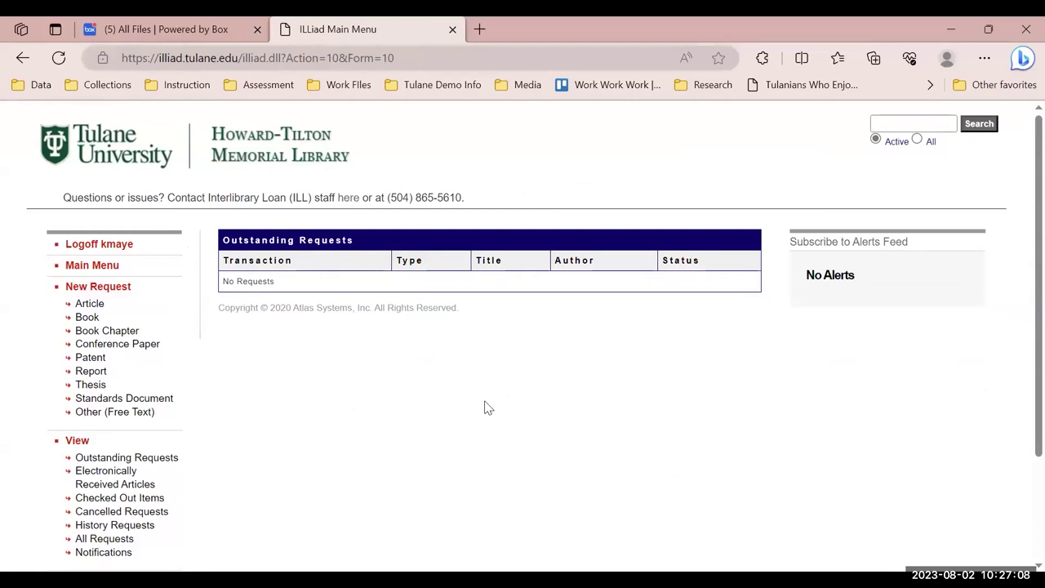
scroll(485, 408, down, 2)
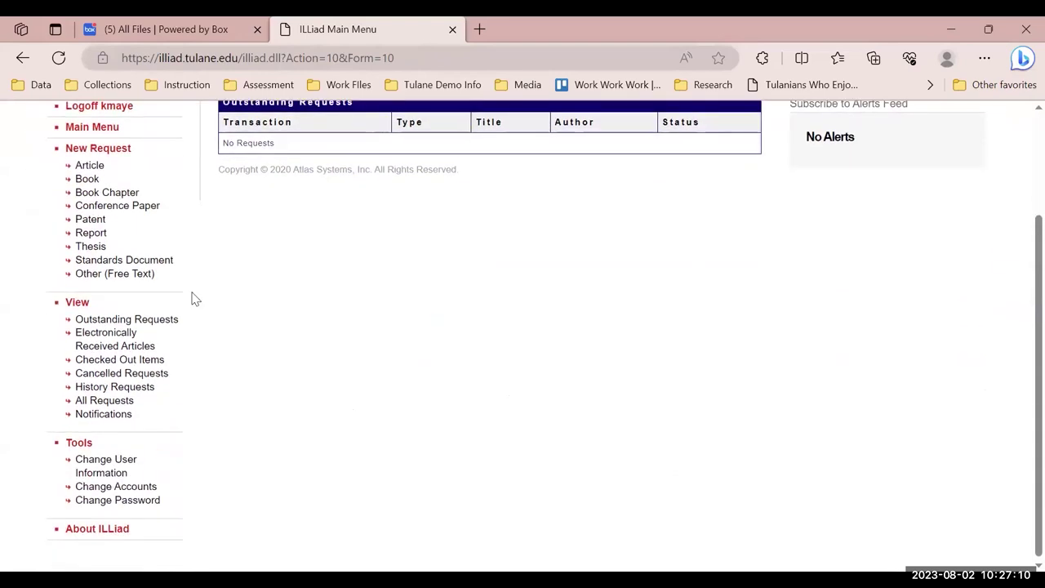
click(98, 340)
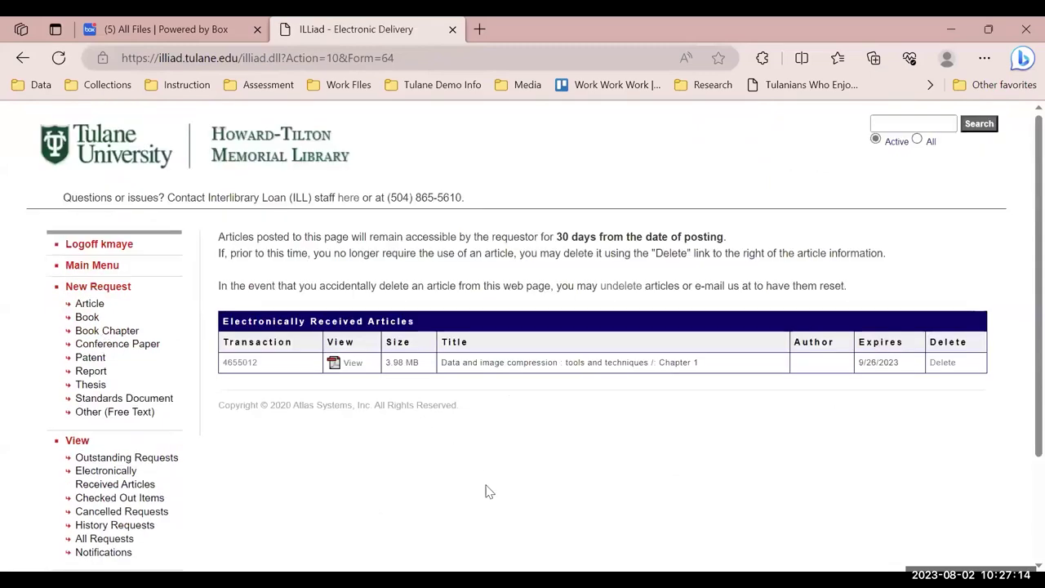